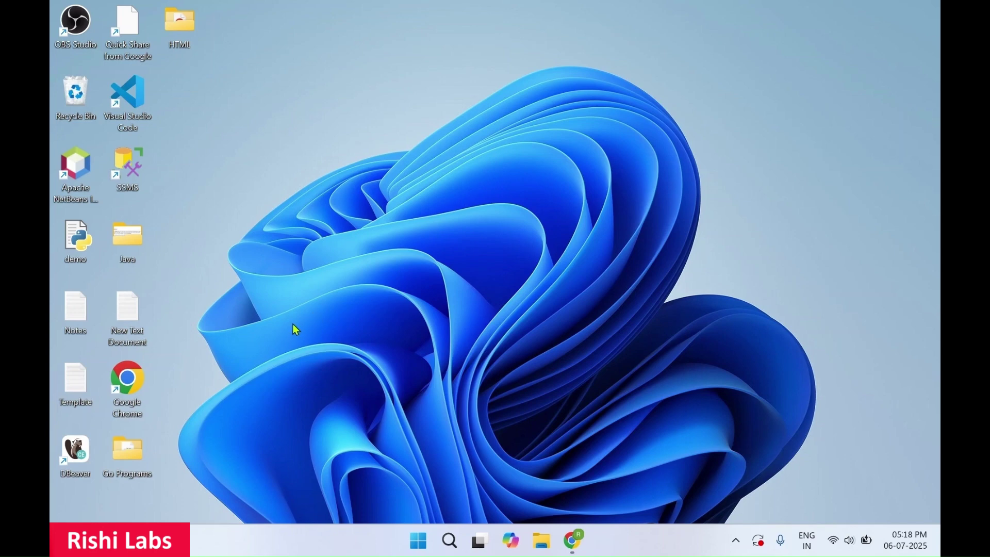
Search Google for 'quick share download' in a new Chrome tab.
left_click(582, 552)
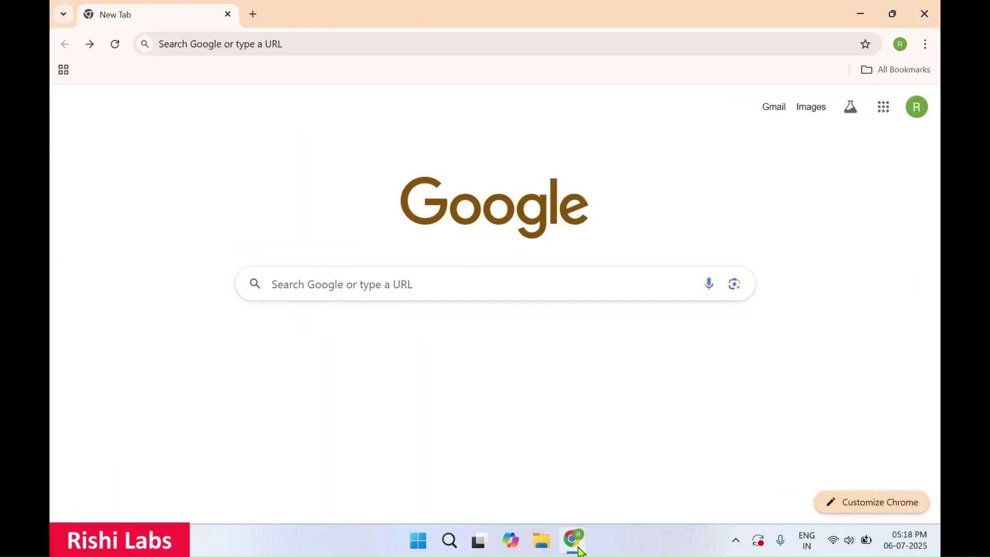
left_click(344, 50)
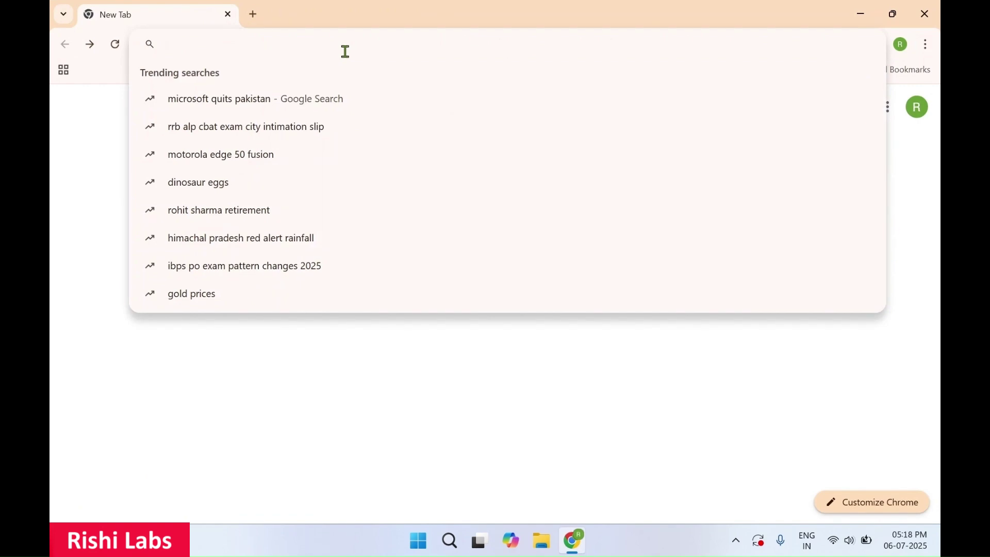
type("quick share")
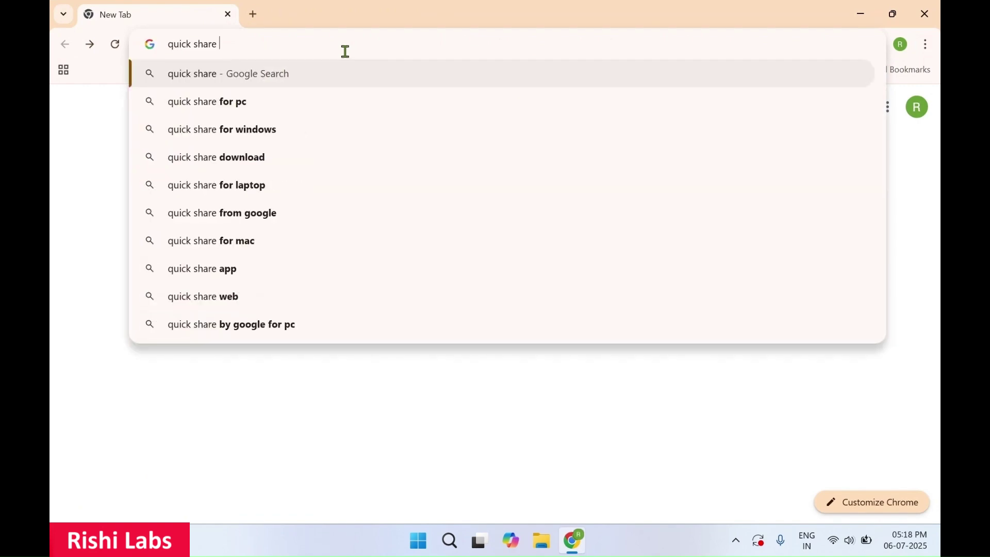
key("Down")
key("Down")
key("Down")
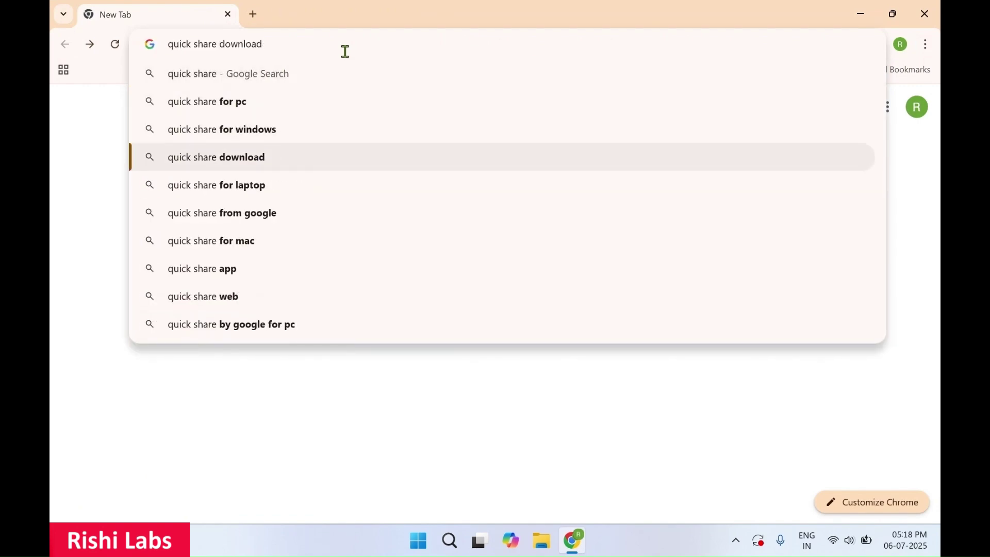
key("Return")
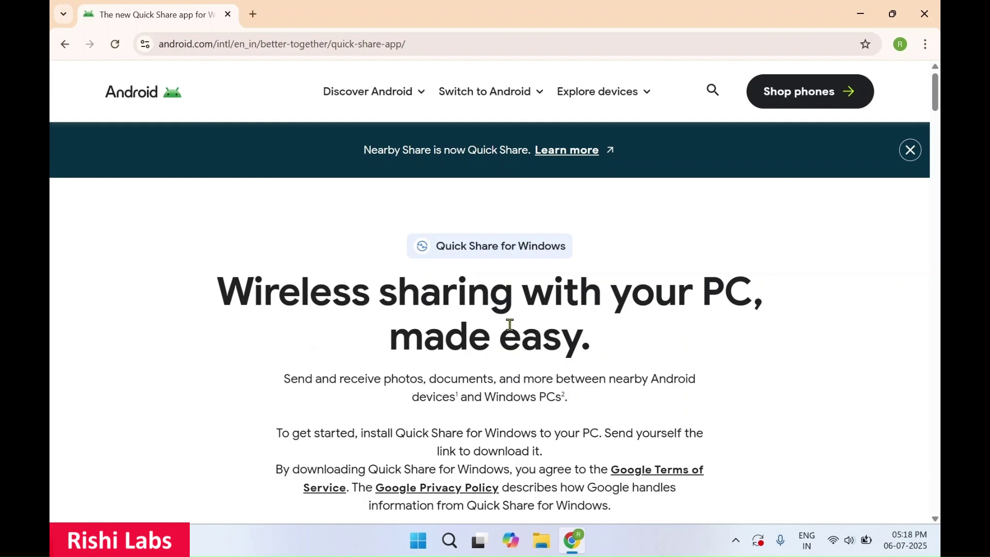
Download the Quick Share for Windows installer from the Android page.
scroll(690, 324, "down", 1)
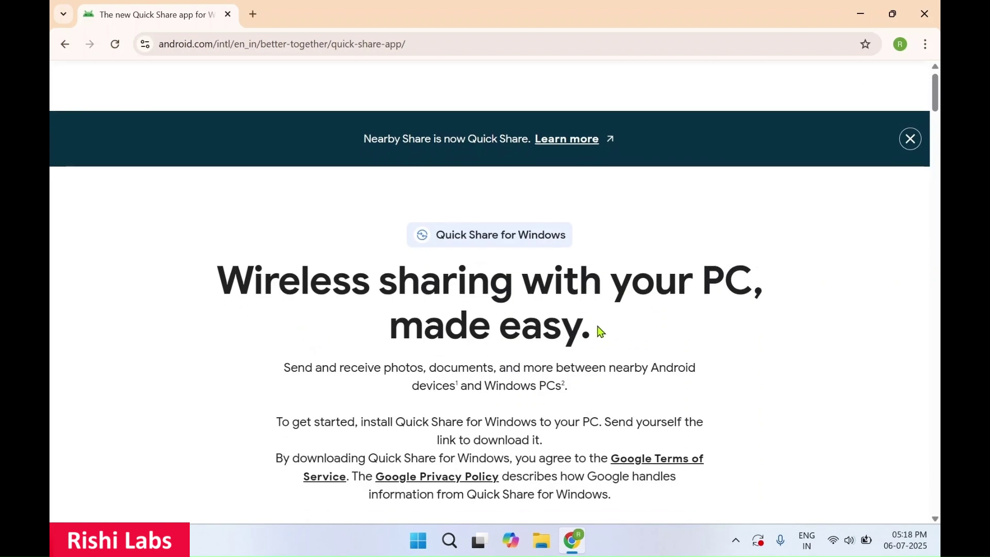
scroll(493, 263, "up", 1)
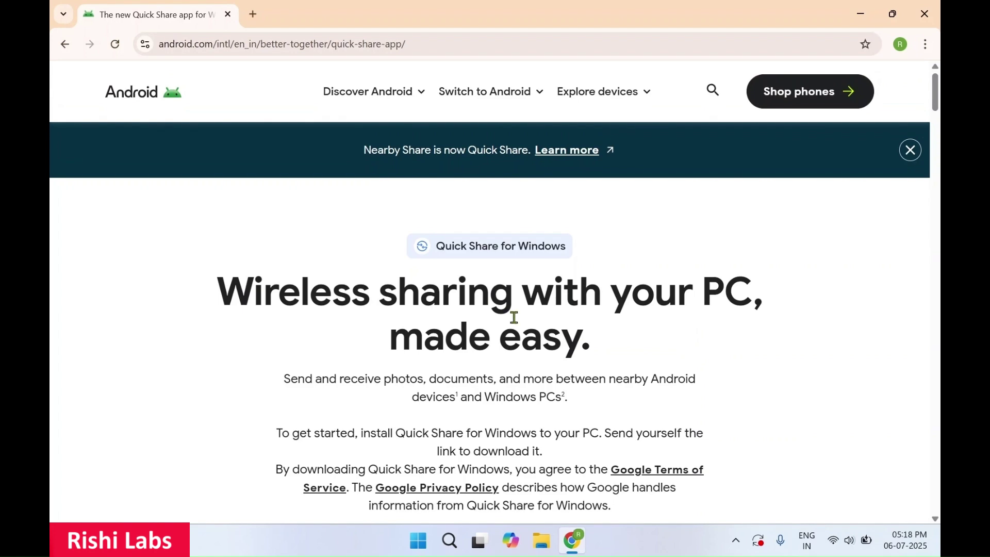
scroll(514, 319, "down", 4)
scroll(514, 325, "down", 3)
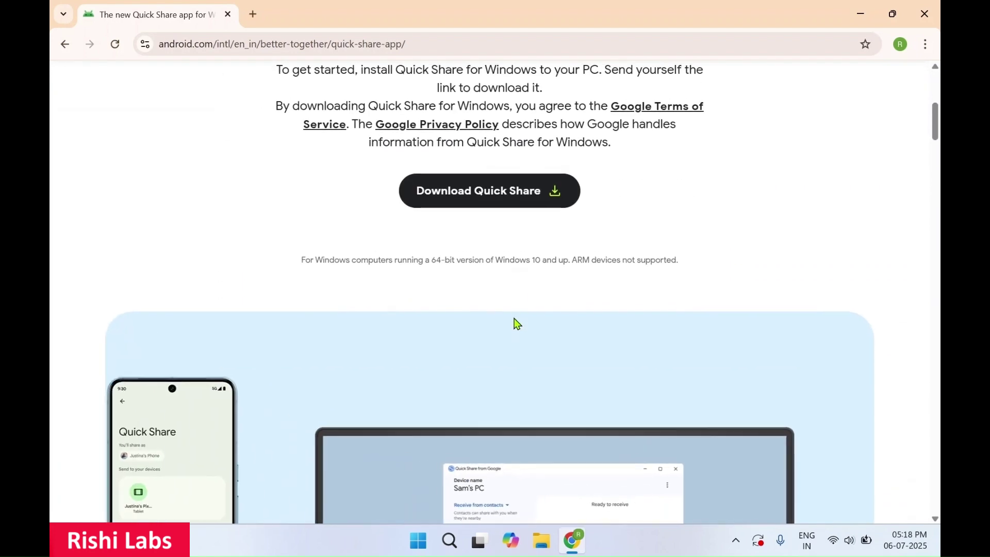
scroll(484, 213, "up", 2)
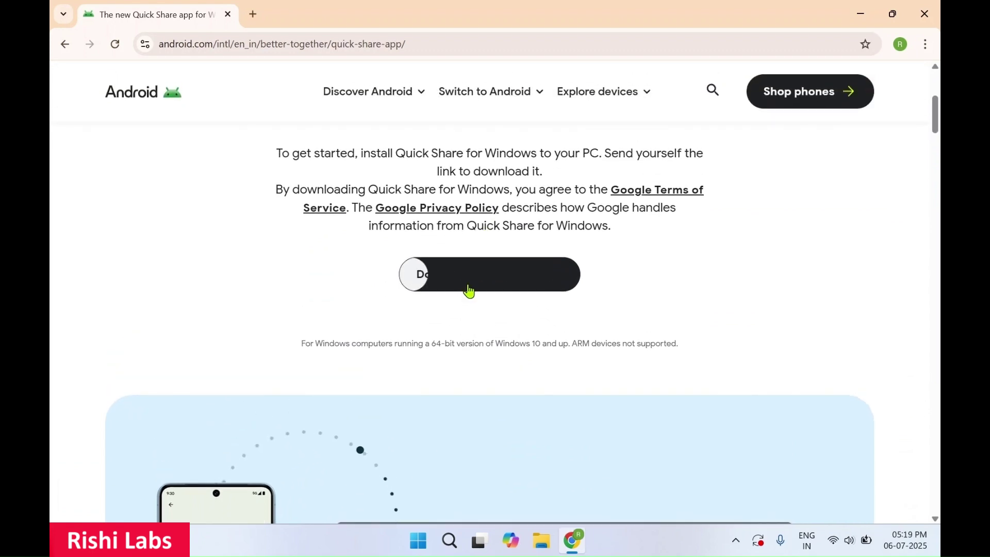
left_click(478, 281)
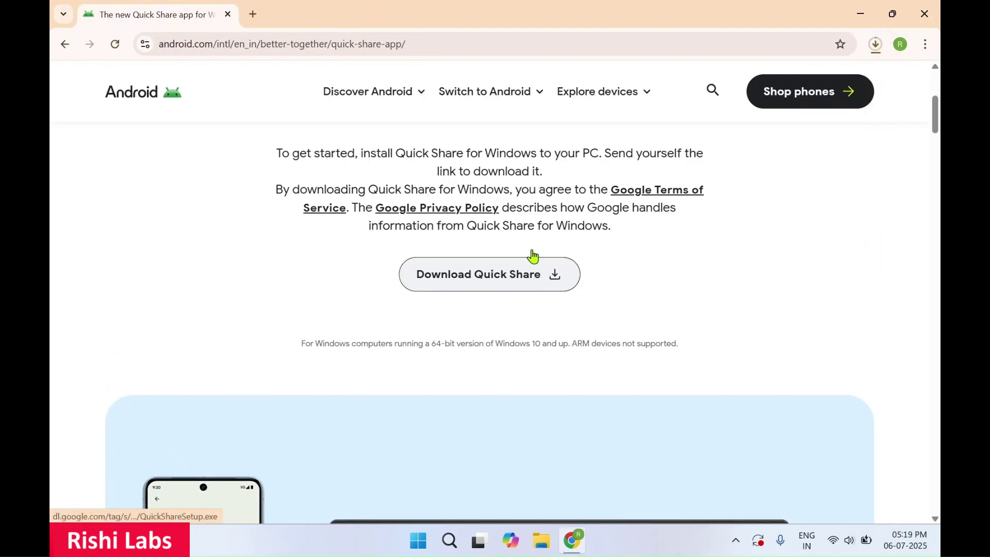
Run QuickShareSetup.exe from the downloads panel and minimize Chrome while it installs.
left_click(878, 45)
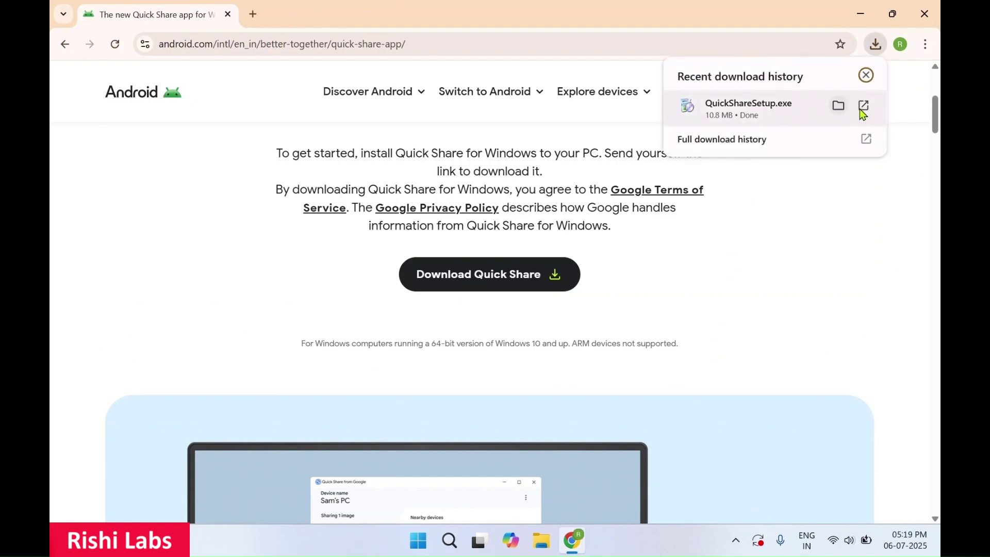
left_click(864, 106)
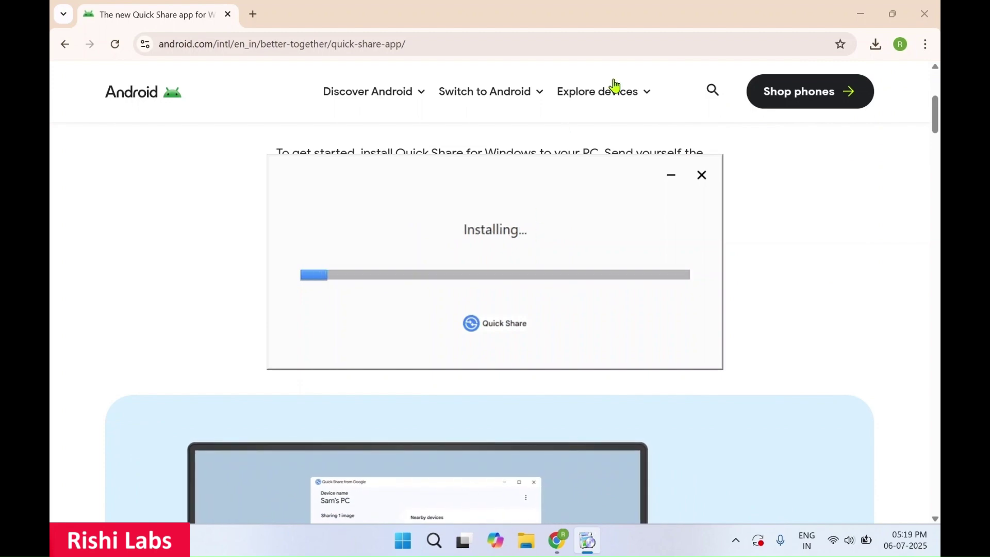
left_click(854, 16)
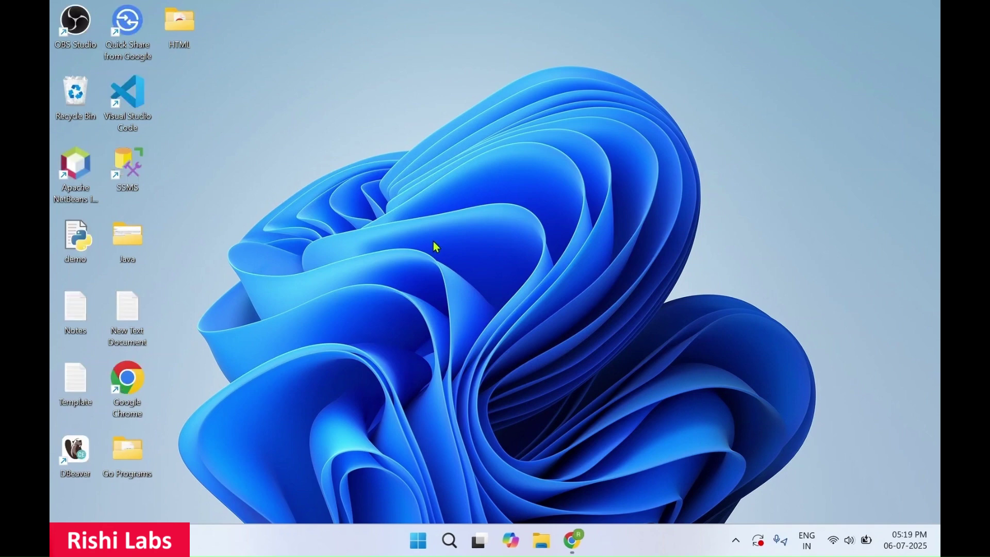
Place the Quick Share shortcut beside Visual Studio Code and set visibility to Receive from everyone.
left_click_drag(120, 22, 175, 78)
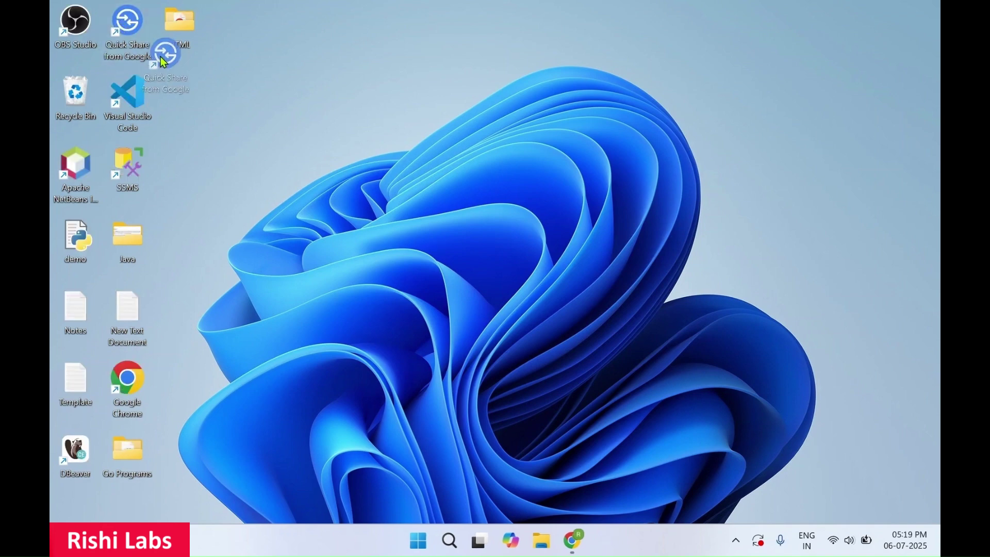
left_click(224, 115)
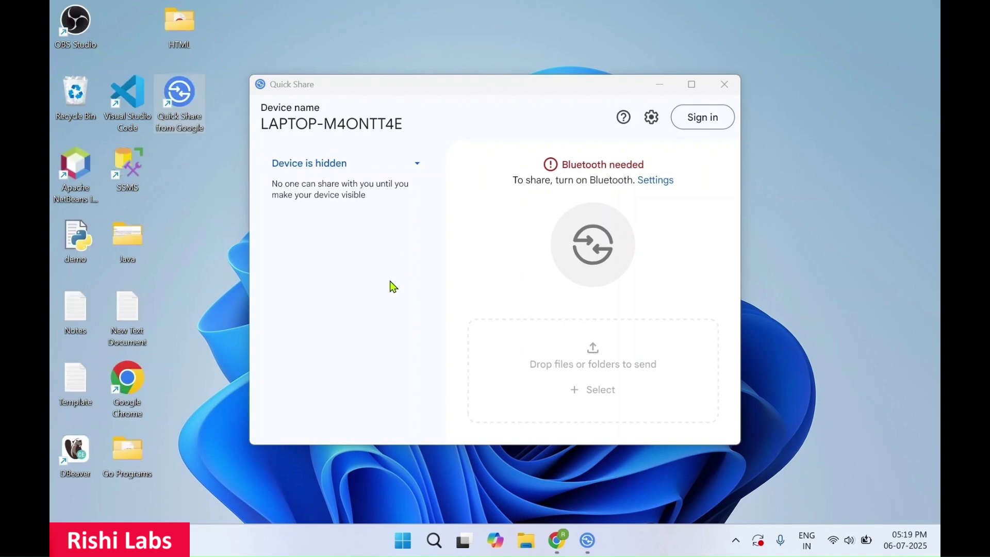
left_click(411, 166)
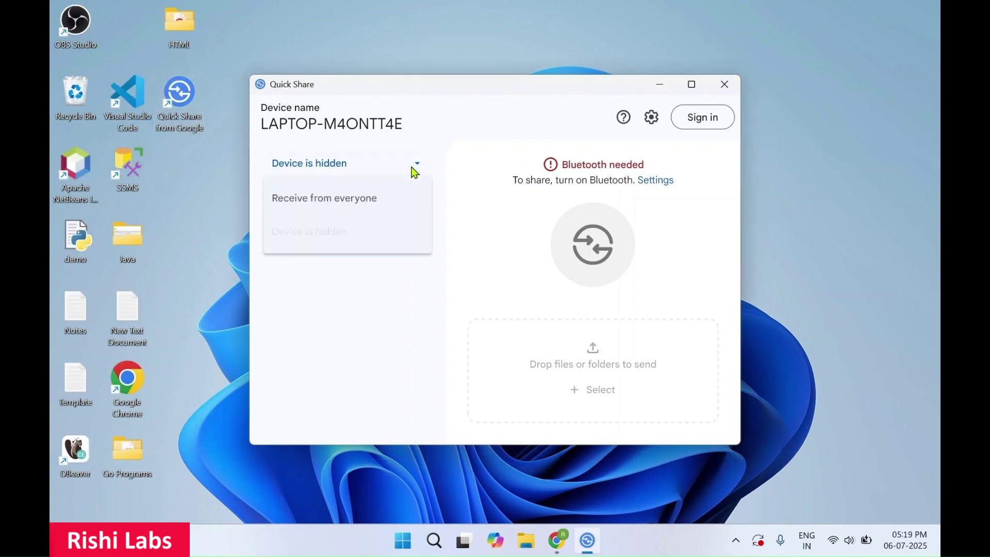
left_click(365, 205)
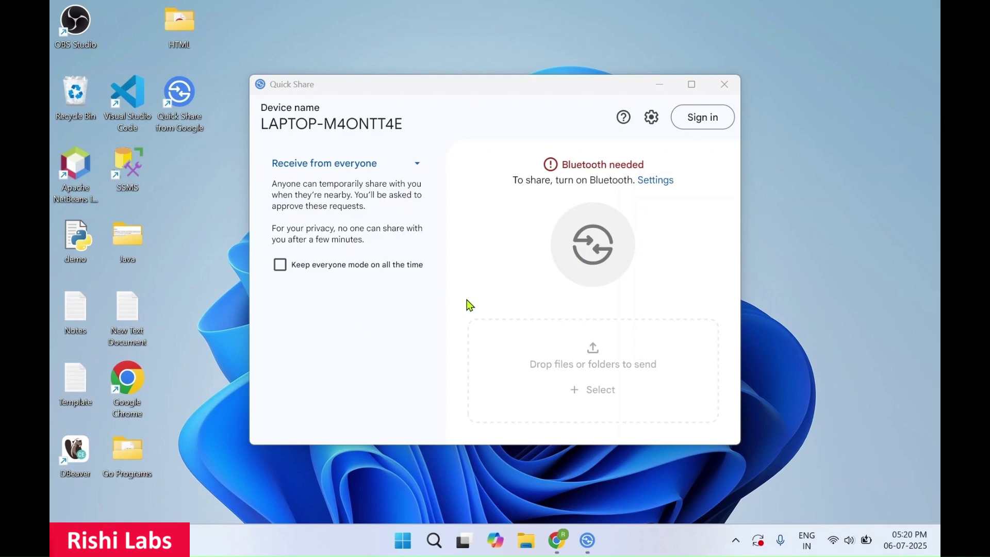
Turn Bluetooth on in Bluetooth & devices settings, then close Settings.
left_click(405, 548)
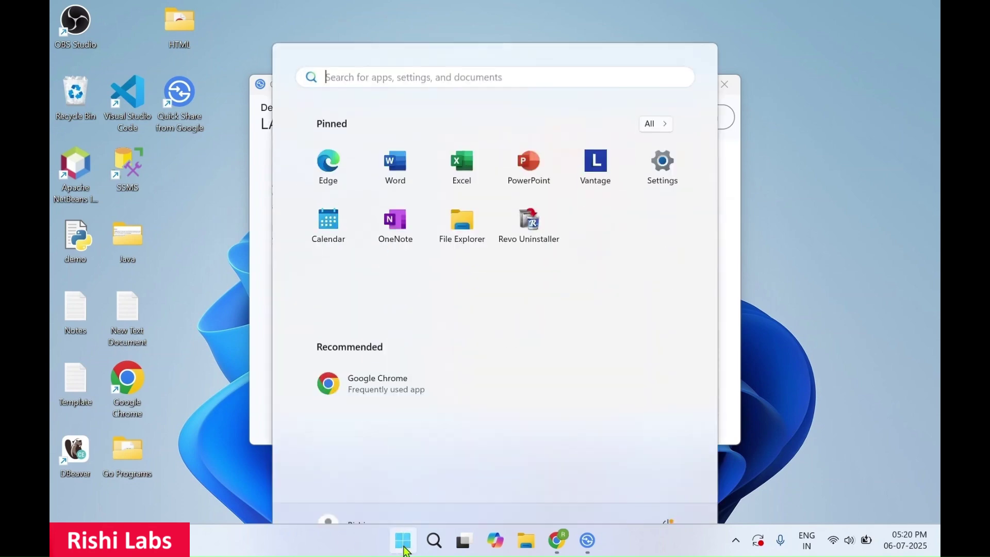
type("blu")
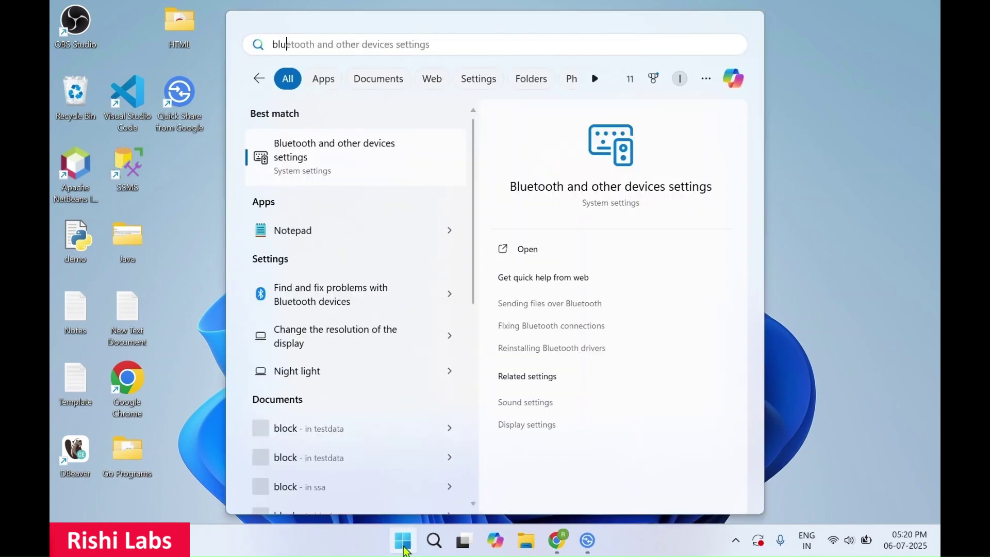
type("e")
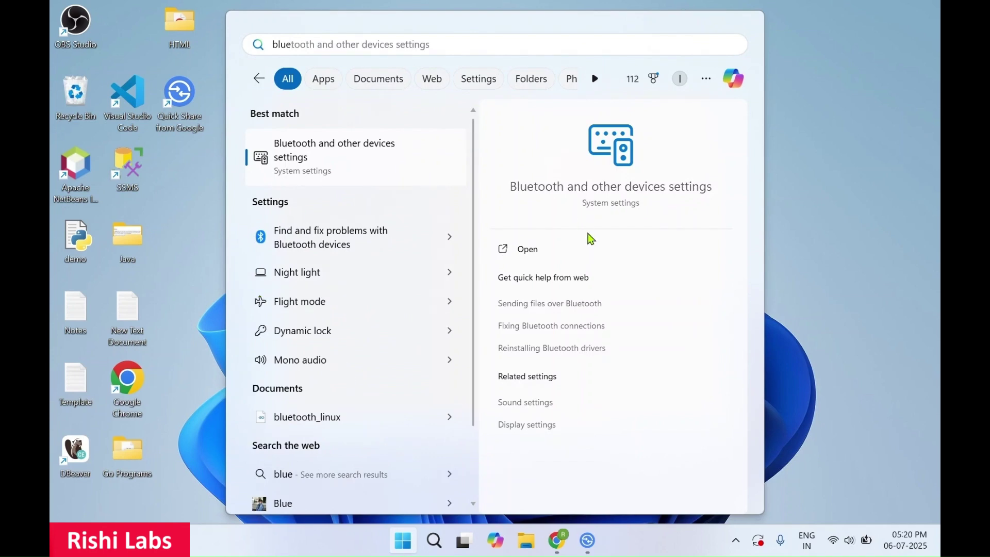
left_click(551, 255)
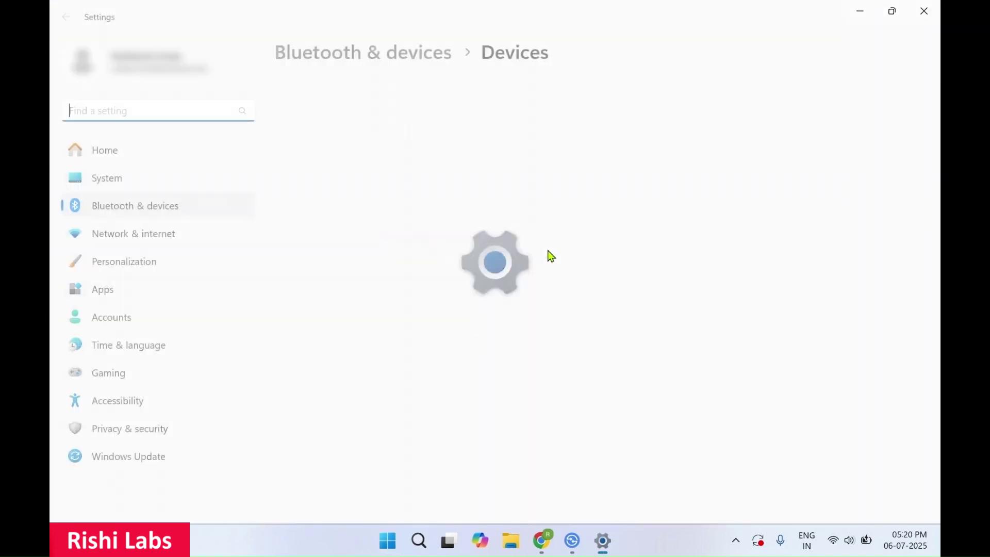
left_click(907, 103)
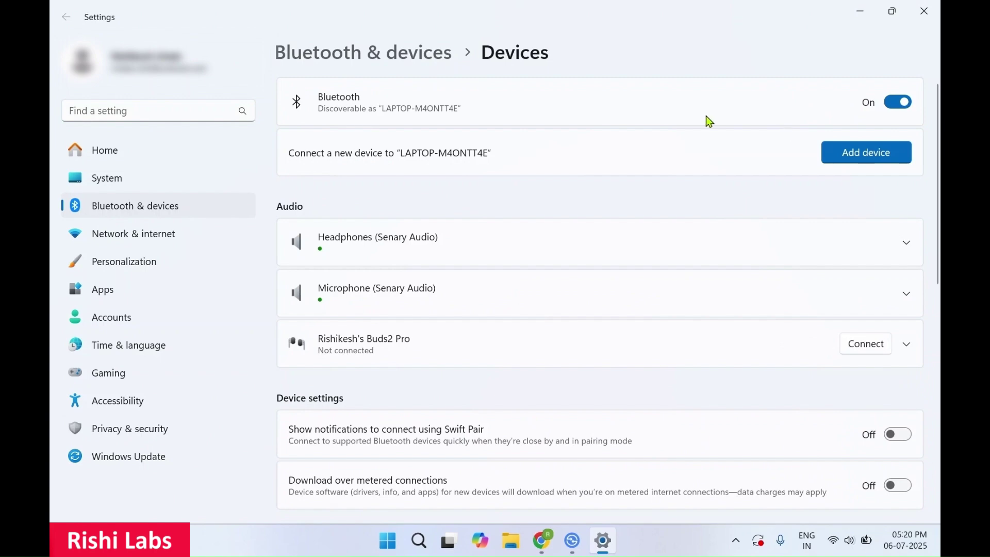
left_click(924, 11)
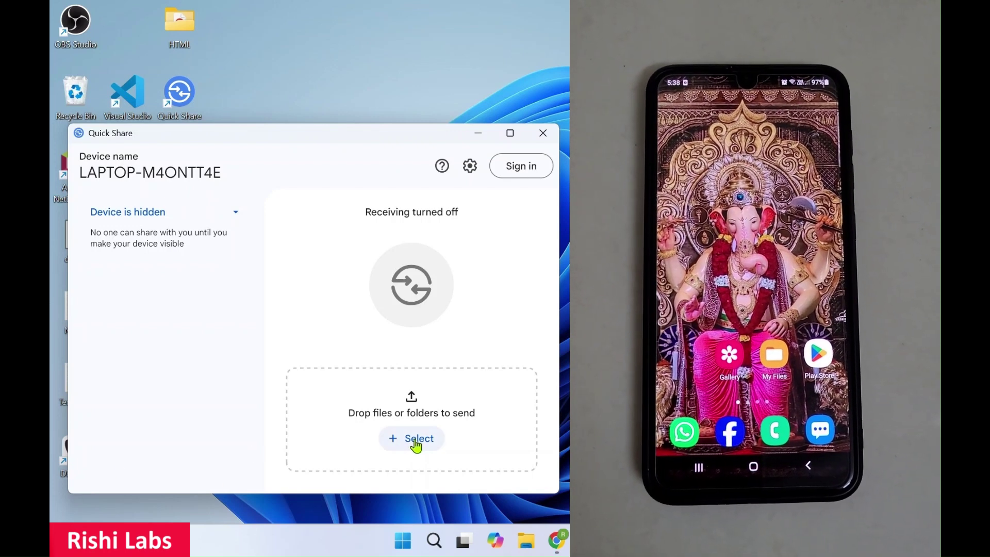
Send images-24 from Downloads to the Galaxy M10s, then minimize Quick Share.
left_click(415, 439)
left_click(407, 442)
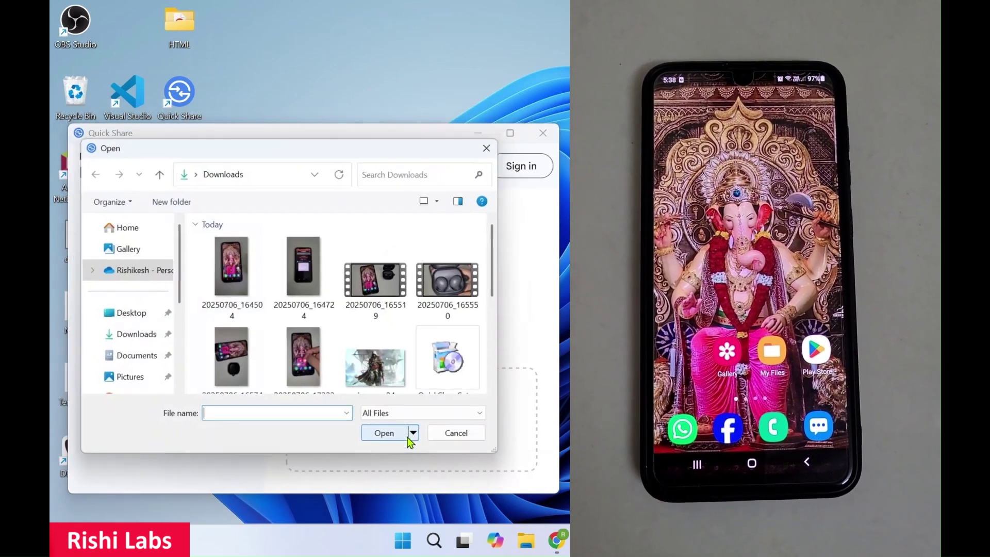
left_click(384, 344)
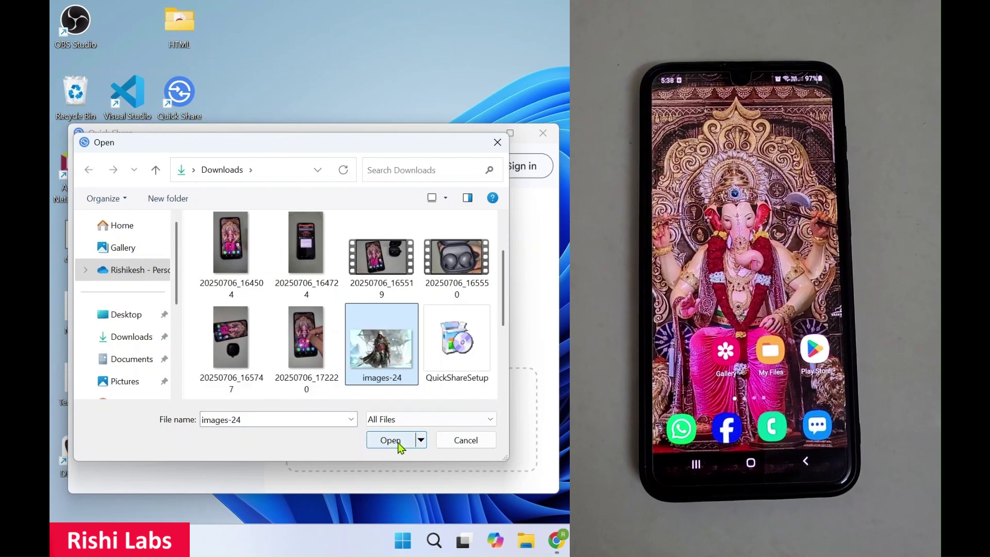
left_click(398, 442)
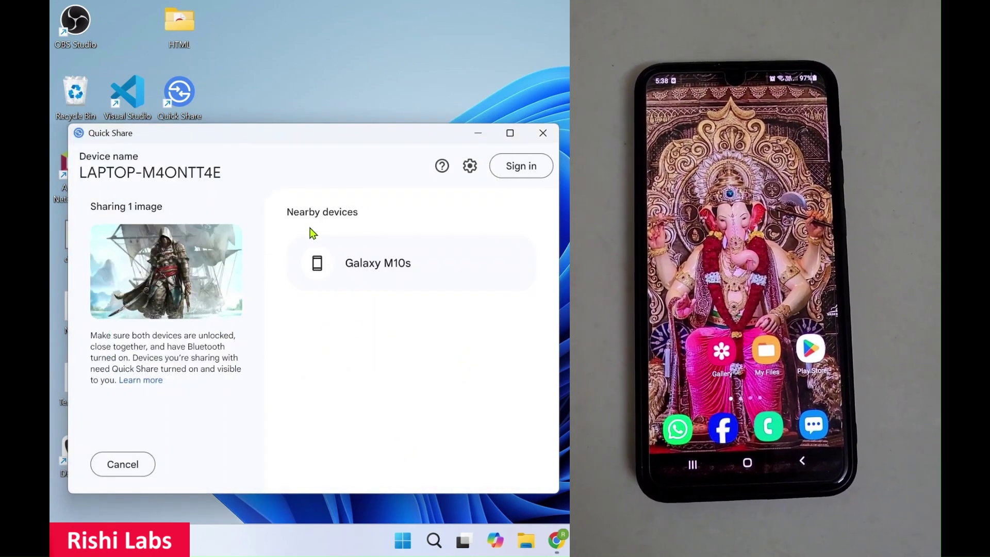
left_click(375, 267)
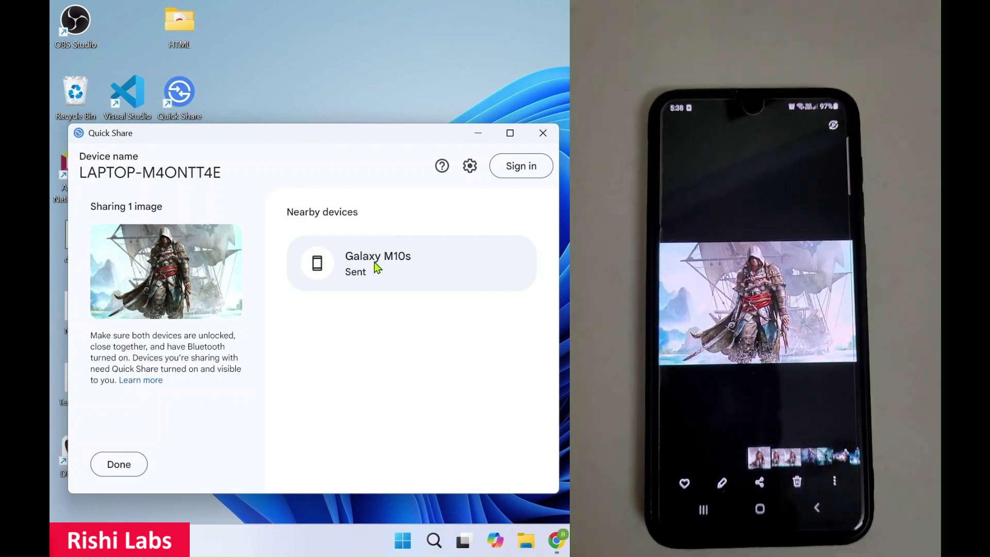
left_click(479, 135)
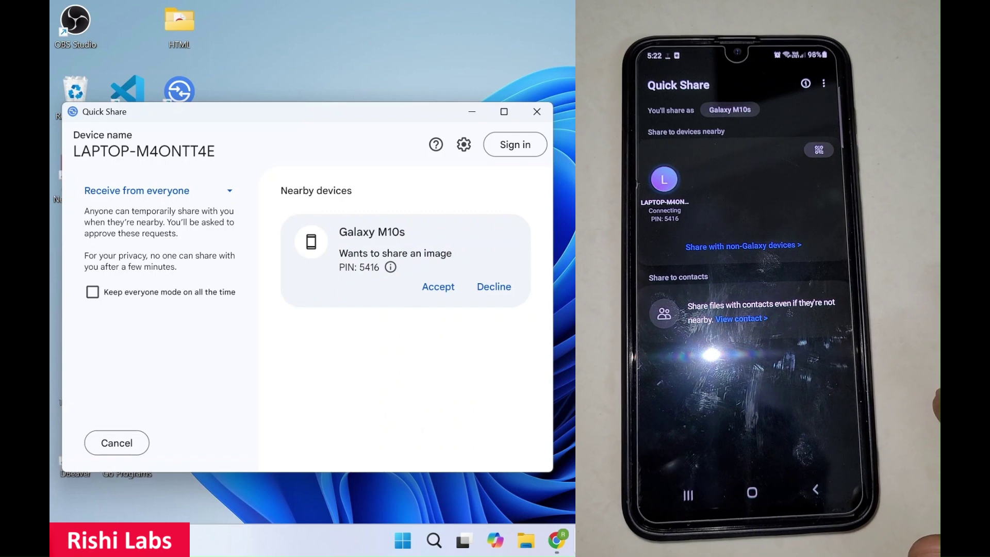
Accept the Galaxy M10s image and open images-24.jpeg in Photos.
left_click(434, 299)
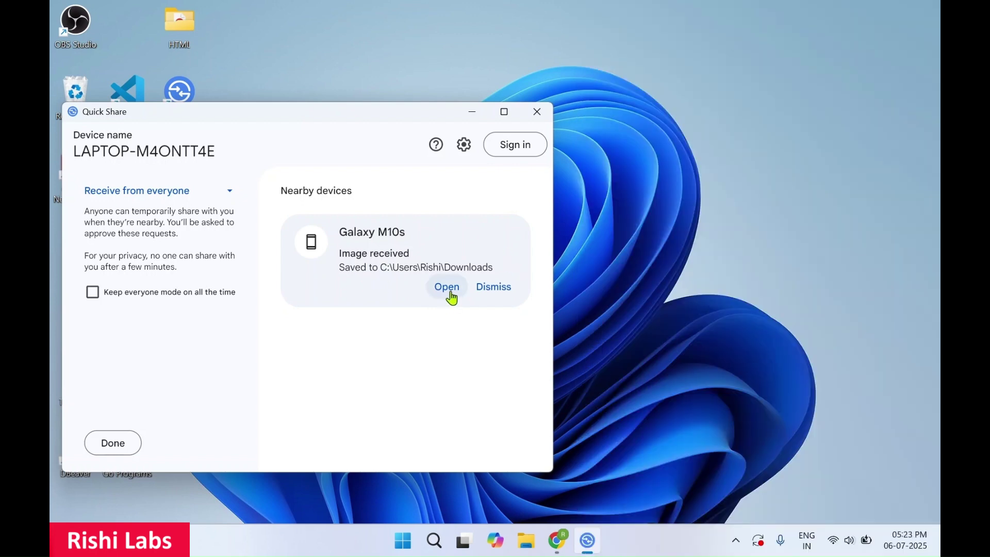
left_click(447, 288)
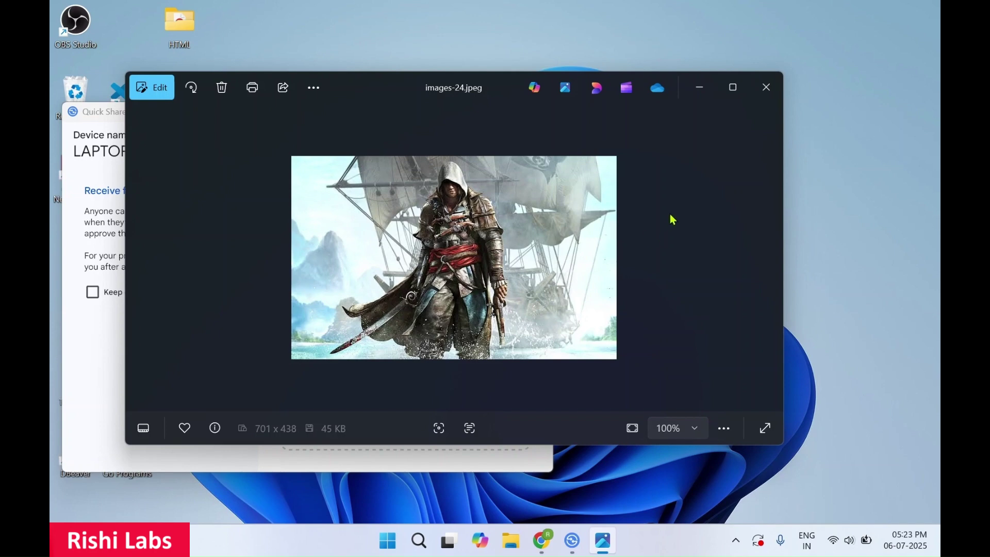
Close Photos and confirm Quick Share device visibility stays set to Everyone.
left_click(767, 87)
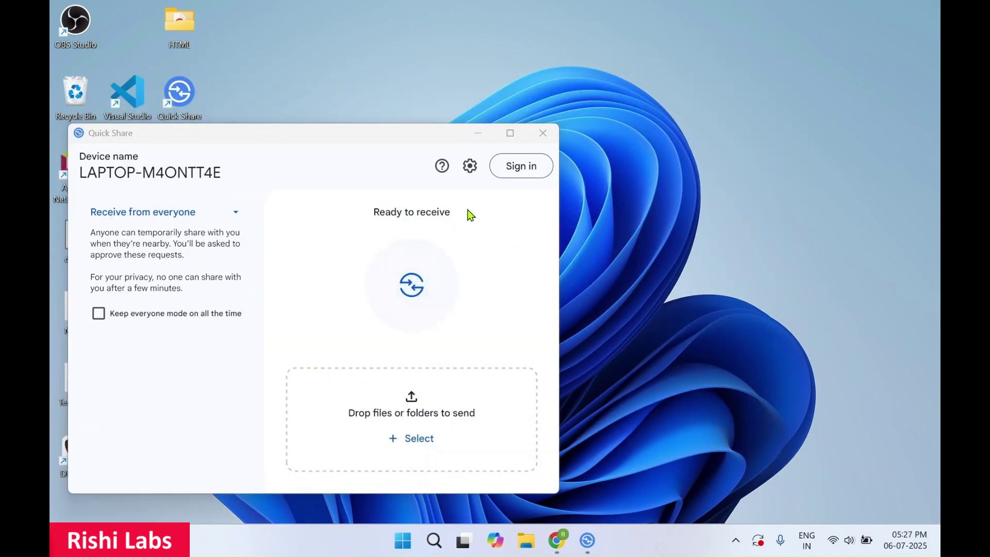
left_click(469, 165)
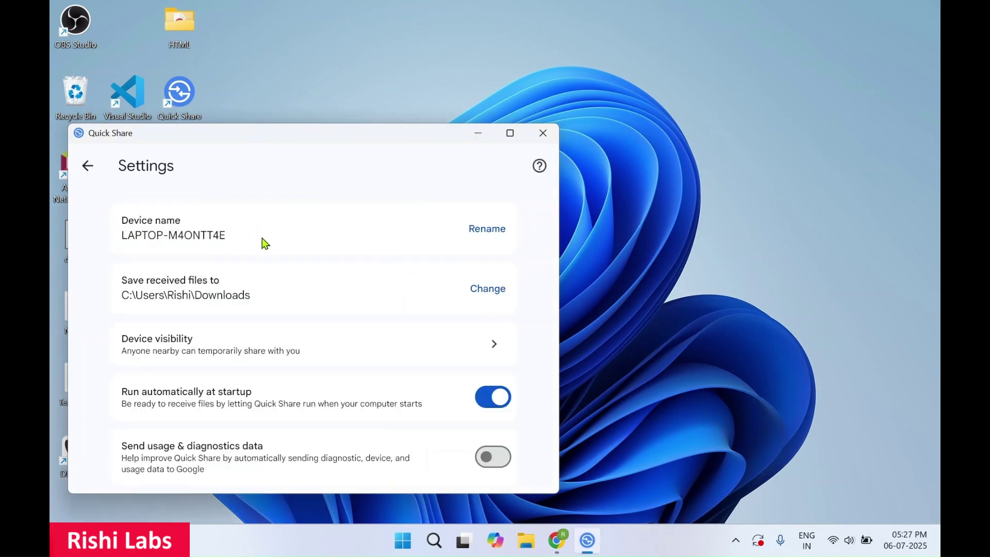
scroll(274, 249, "down", 2)
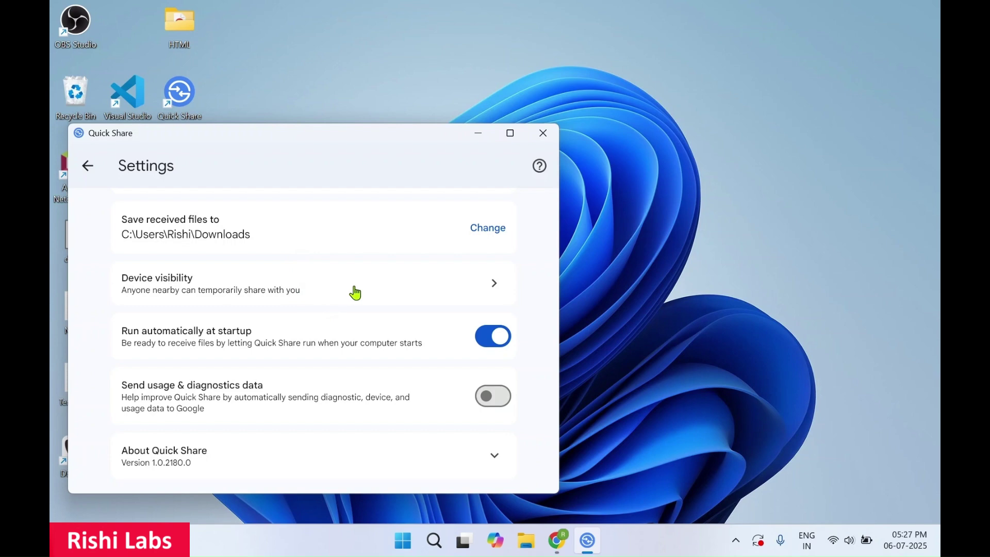
left_click(355, 292)
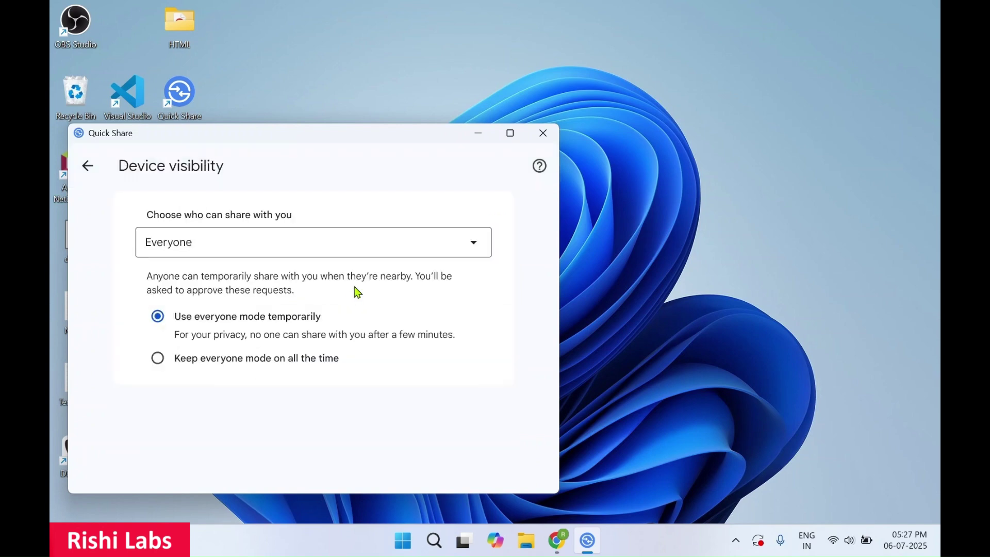
left_click(281, 245)
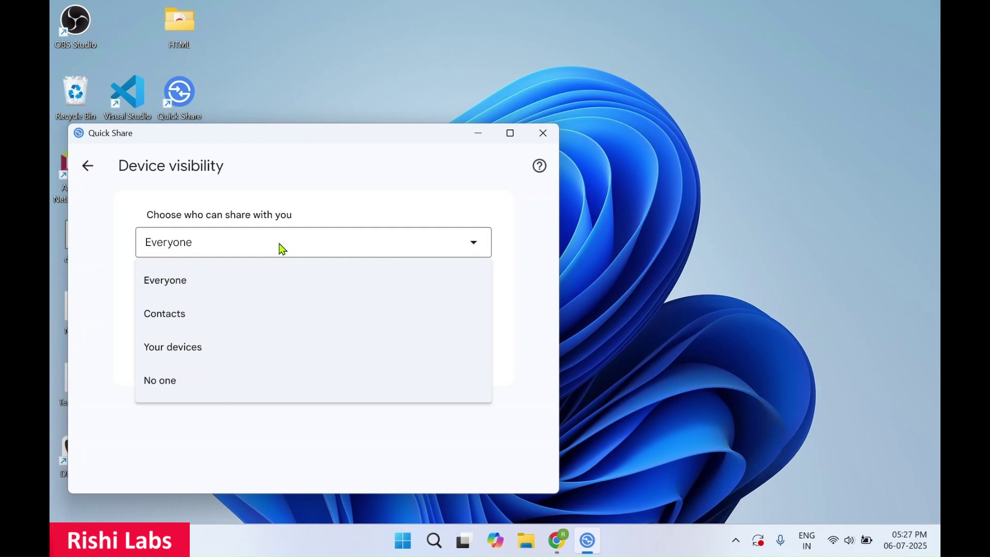
left_click(88, 165)
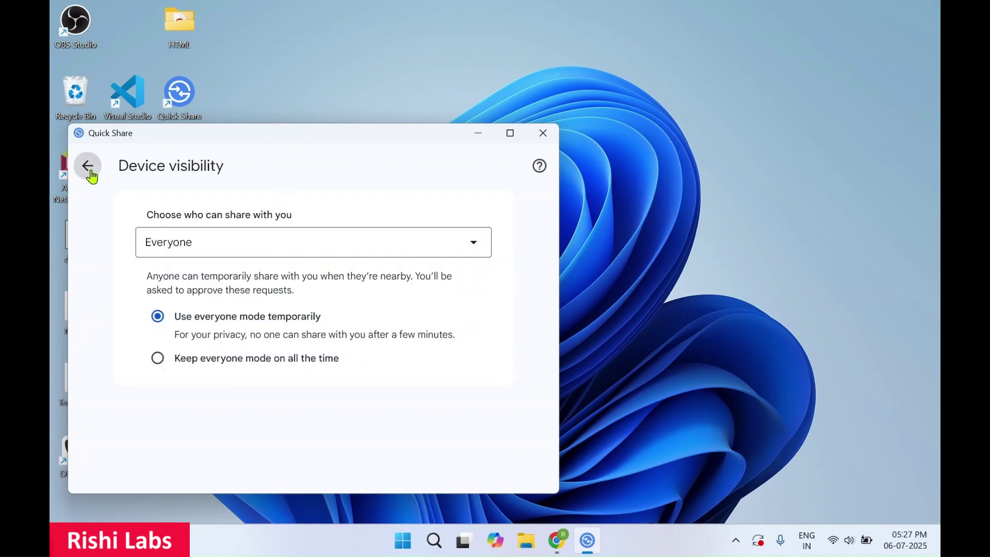
left_click(87, 167)
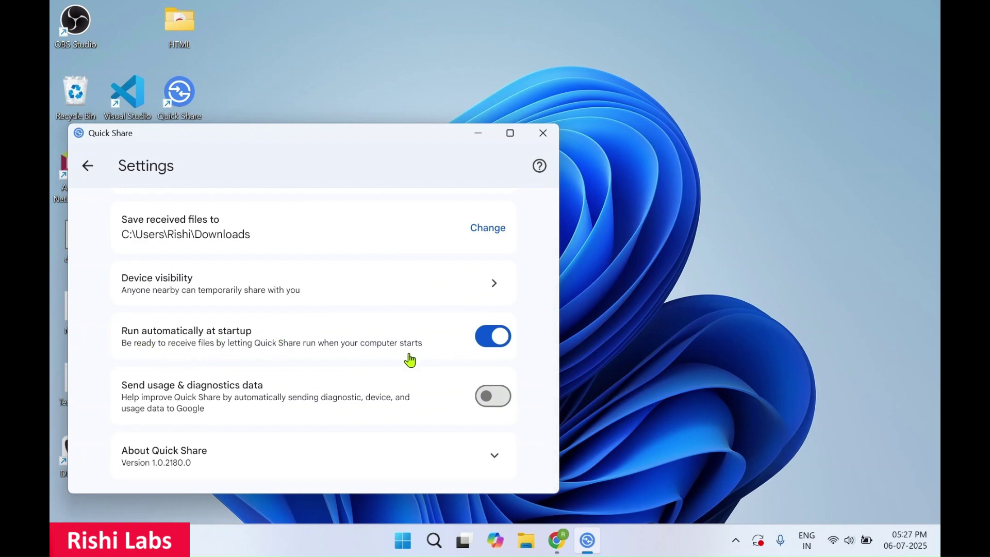
Expand About Quick Share, then return to the main Quick Share screen.
scroll(305, 432, "up", 1)
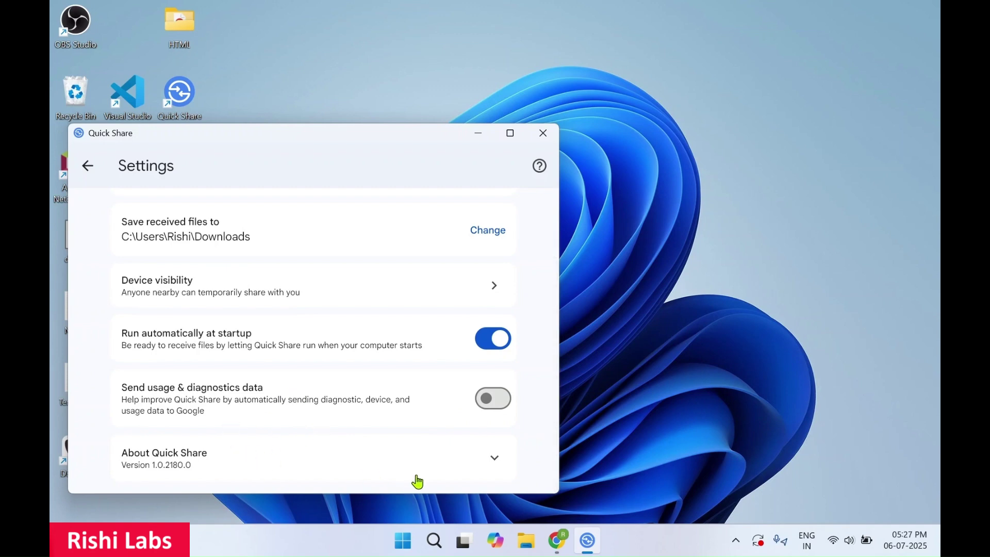
left_click(493, 458)
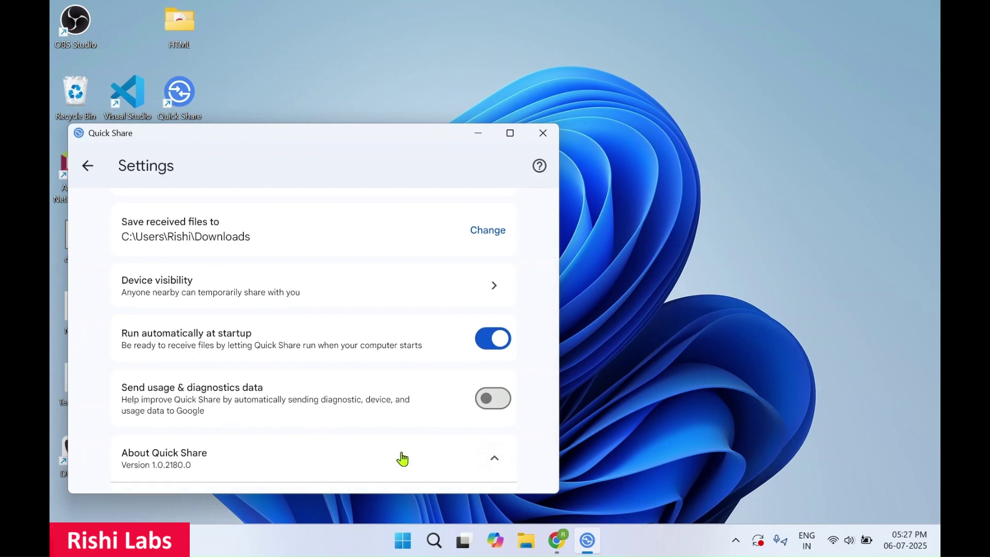
scroll(331, 332, "up", 3)
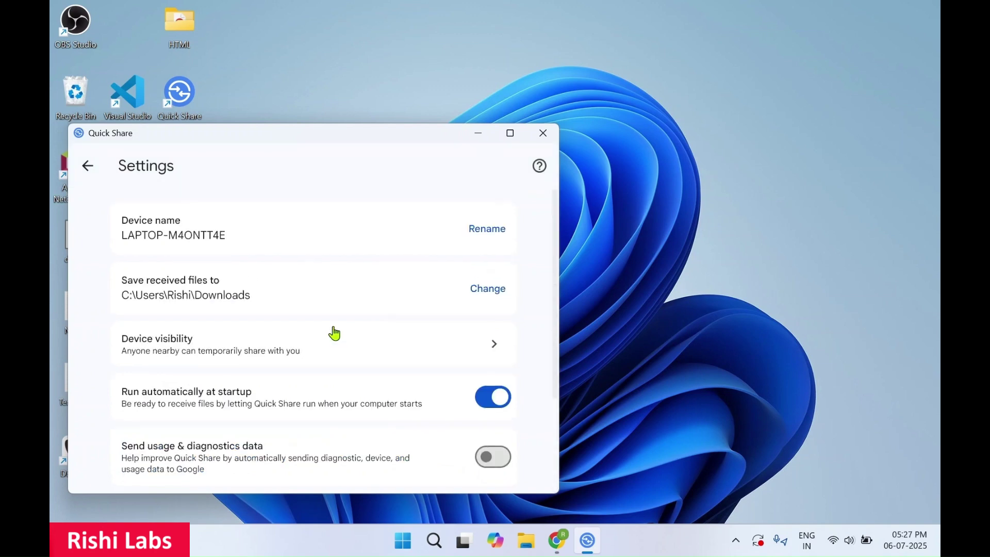
left_click(87, 166)
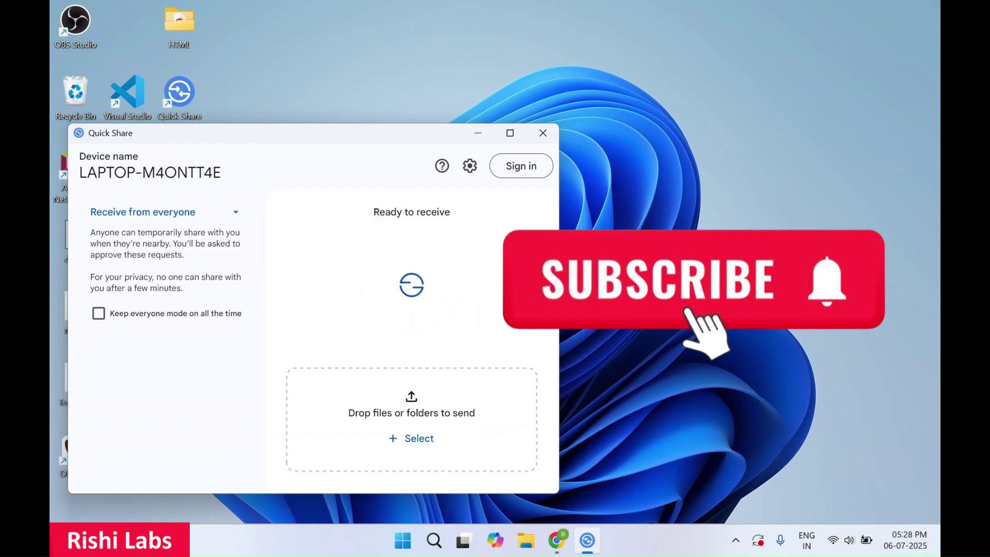
left_click(642, 223)
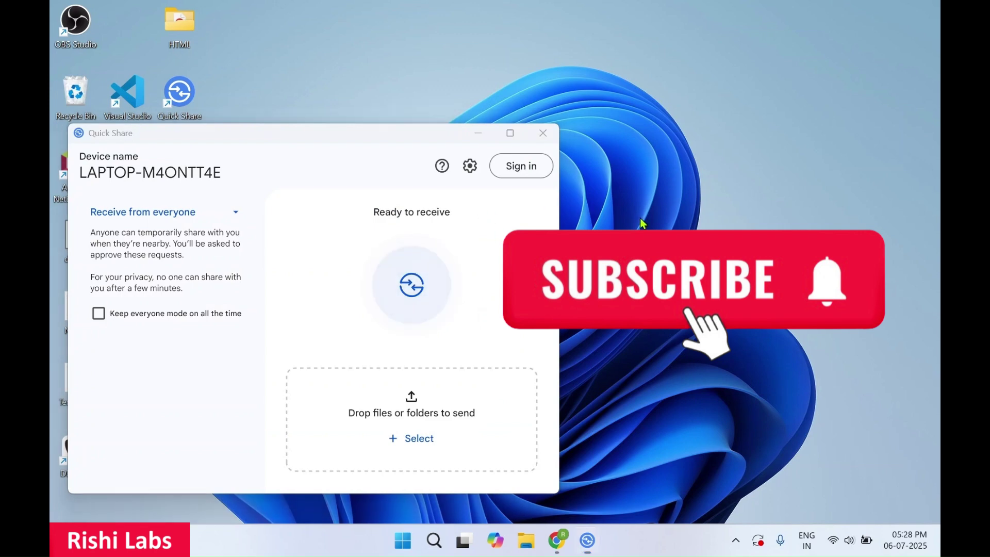